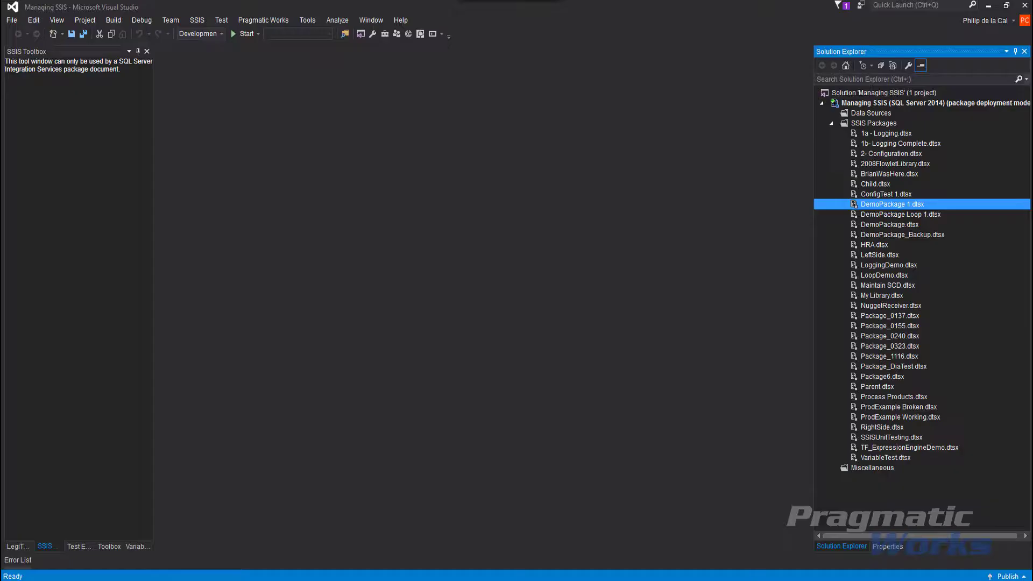
Step: Launch the Add/Remove Auditing Framework wizard from DemoPackage 1.dtsx's context menu
right_click(874, 207)
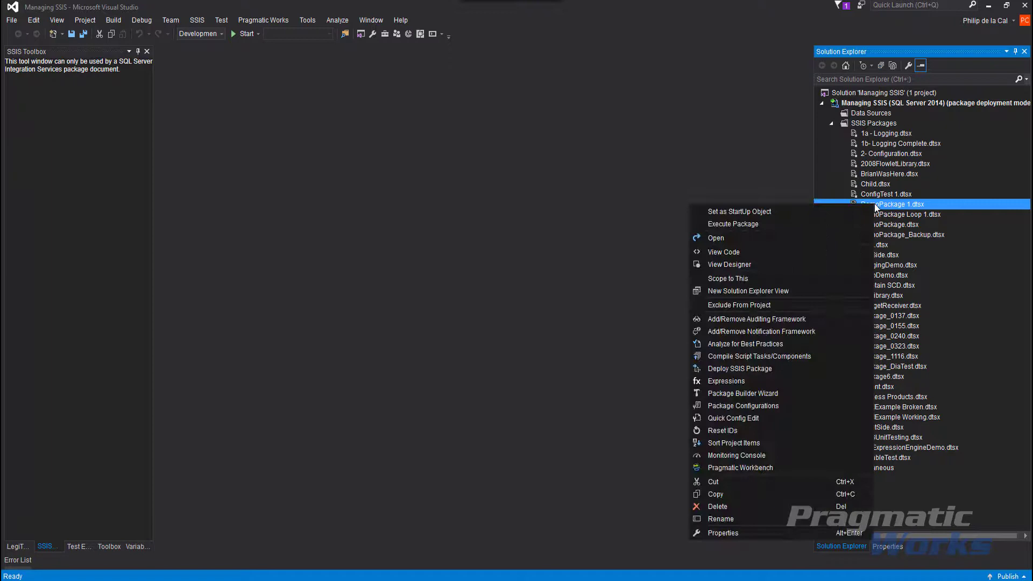
left_click(787, 320)
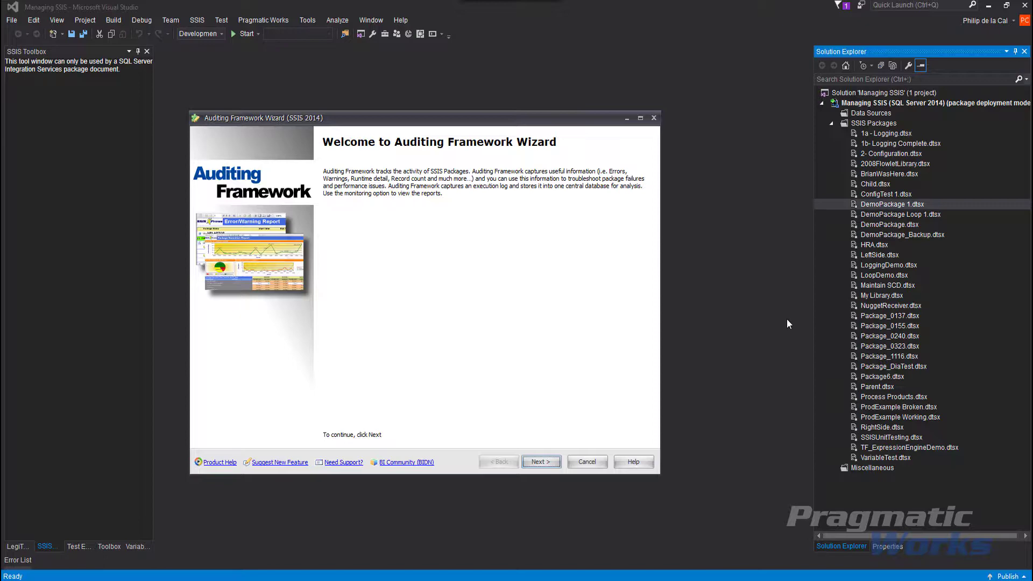
Step: Cancel the wizard, review DemoPackage's failed run in SSIS Monitoring Console, then return to Feature Finder
left_click(587, 463)
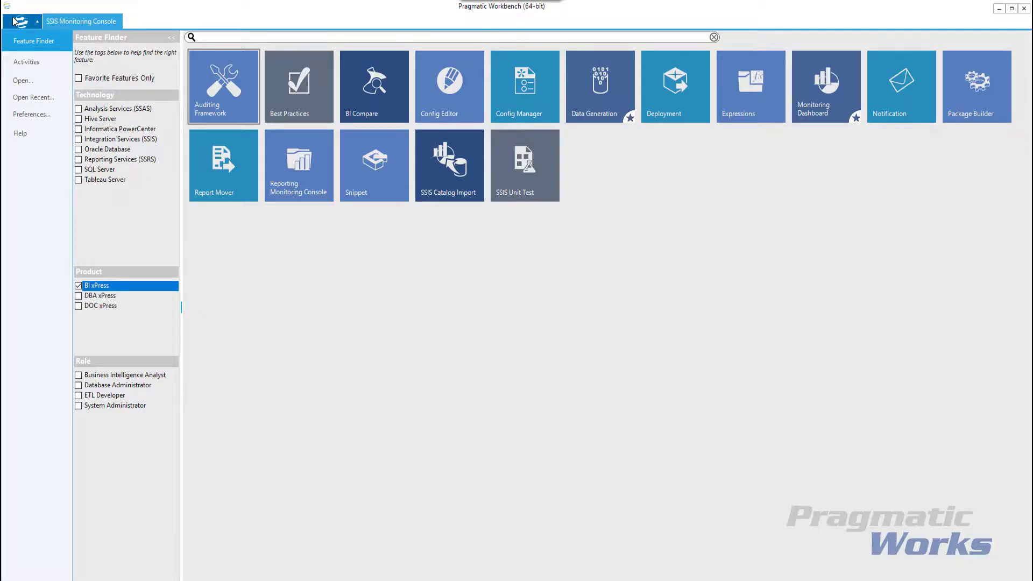
left_click(18, 22)
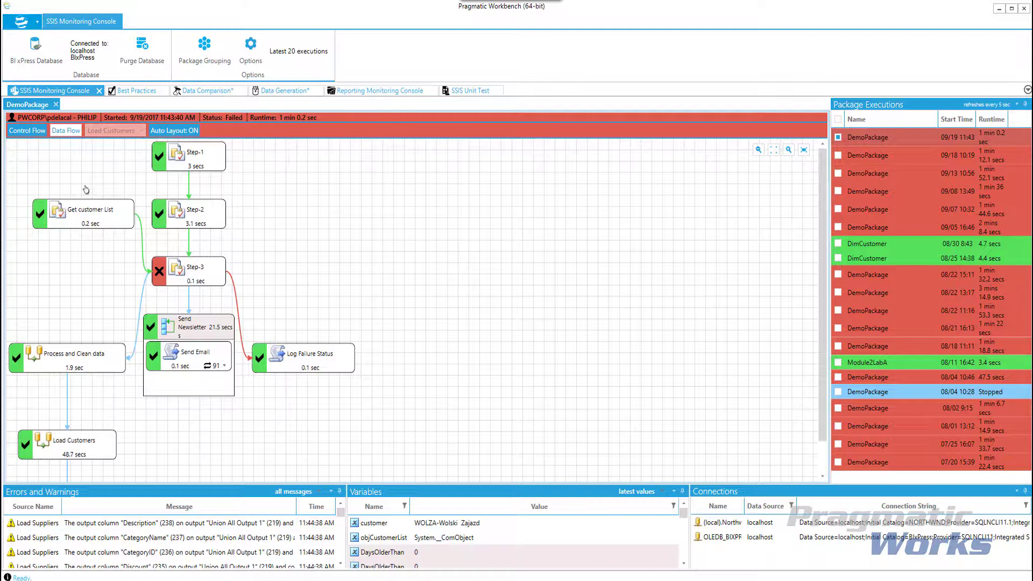
left_click(19, 25)
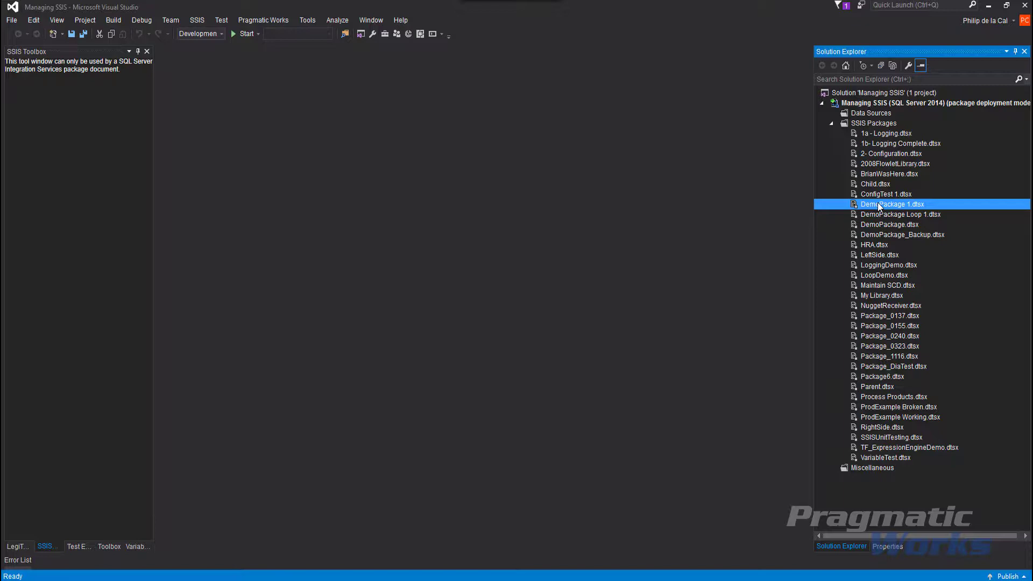
right_click(879, 205)
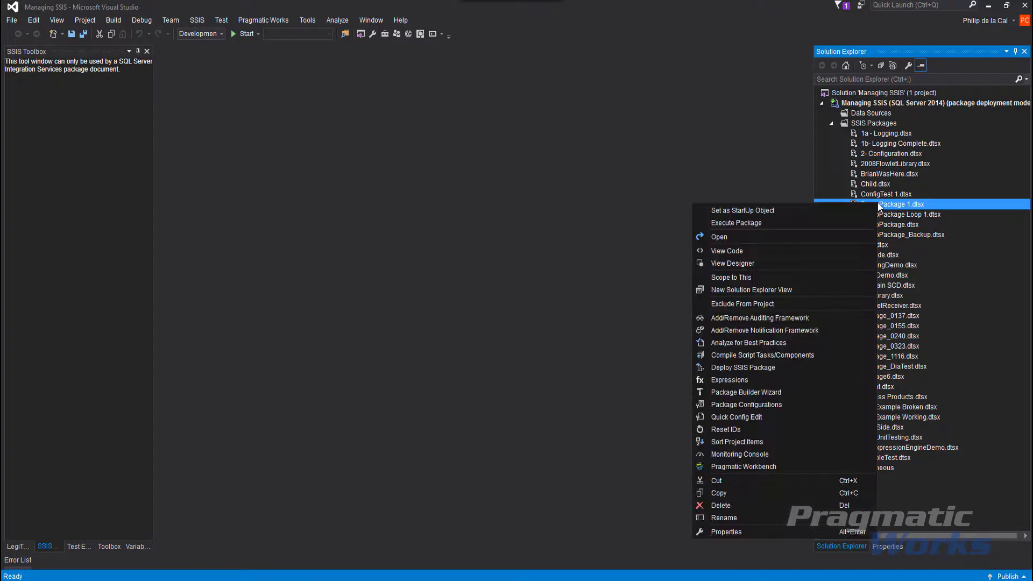
left_click(805, 330)
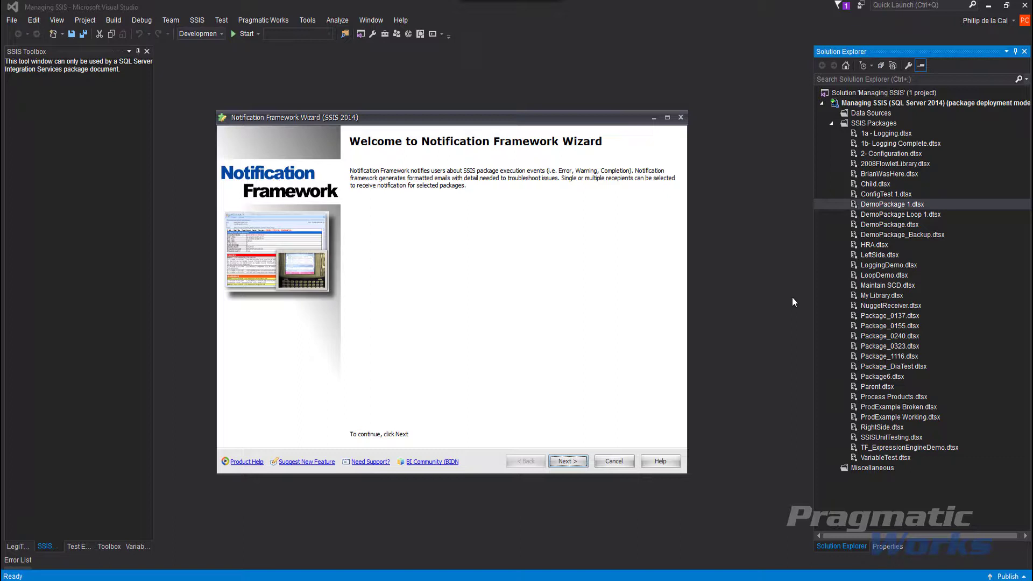
left_click(620, 464)
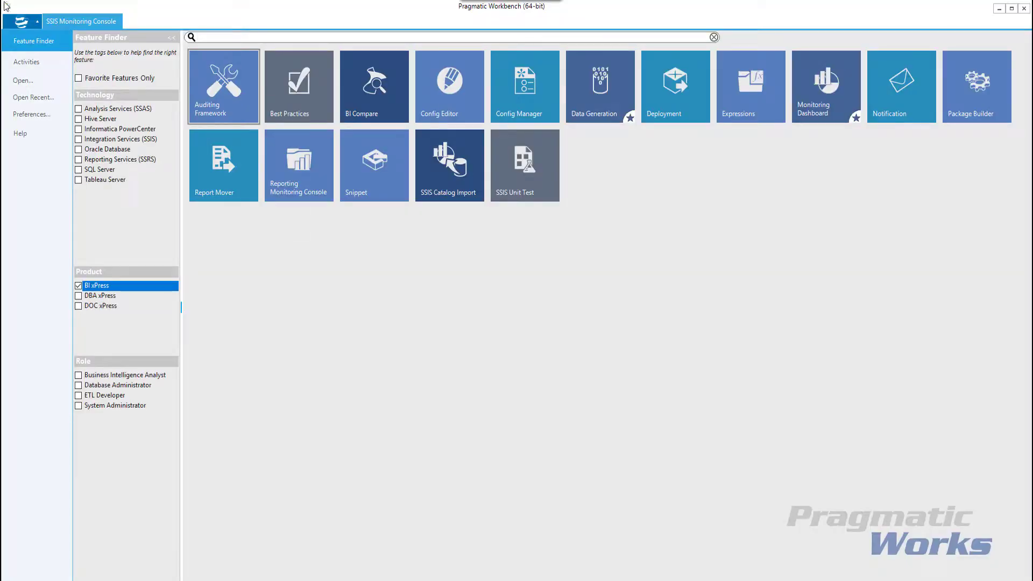
Step: Leave Feature Finder and switch to the Best Practices Analyzer rules list
left_click(16, 23)
left_click(136, 91)
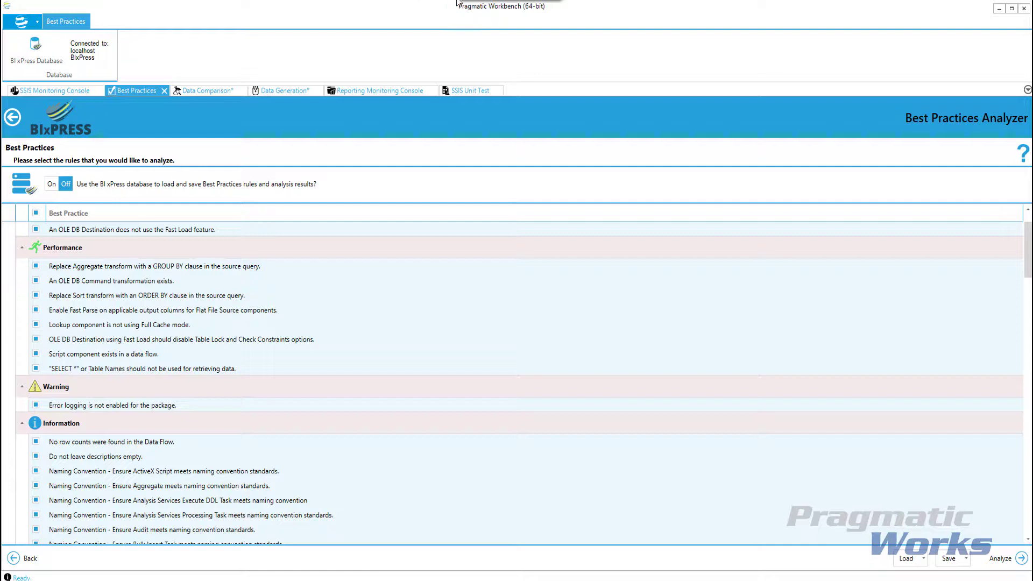
Step: Compare packages 1a - Logging and 1b - Logging Complete, then view dbo.DimCustomer's Data Generation options
left_click(201, 90)
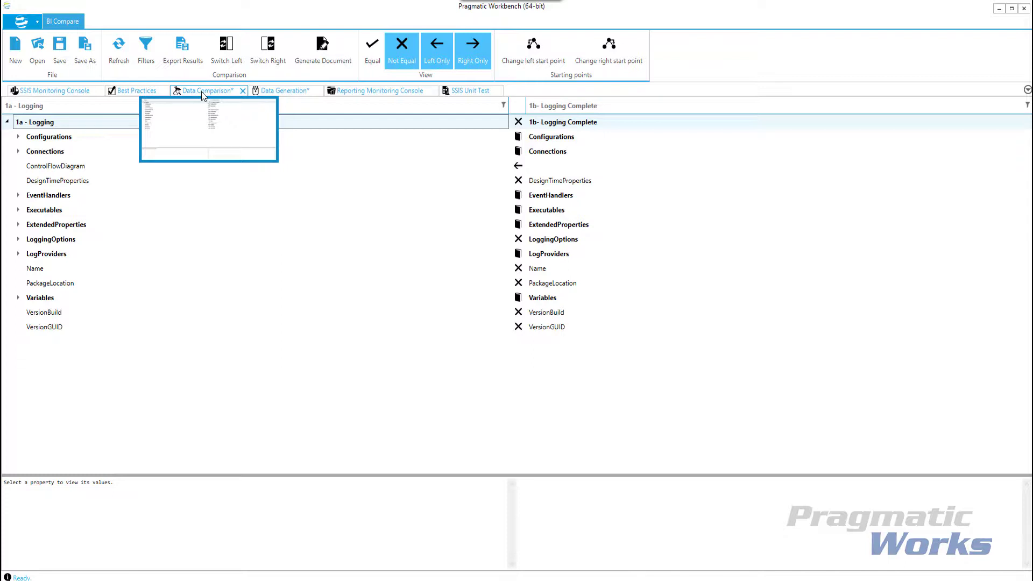
left_click(31, 26)
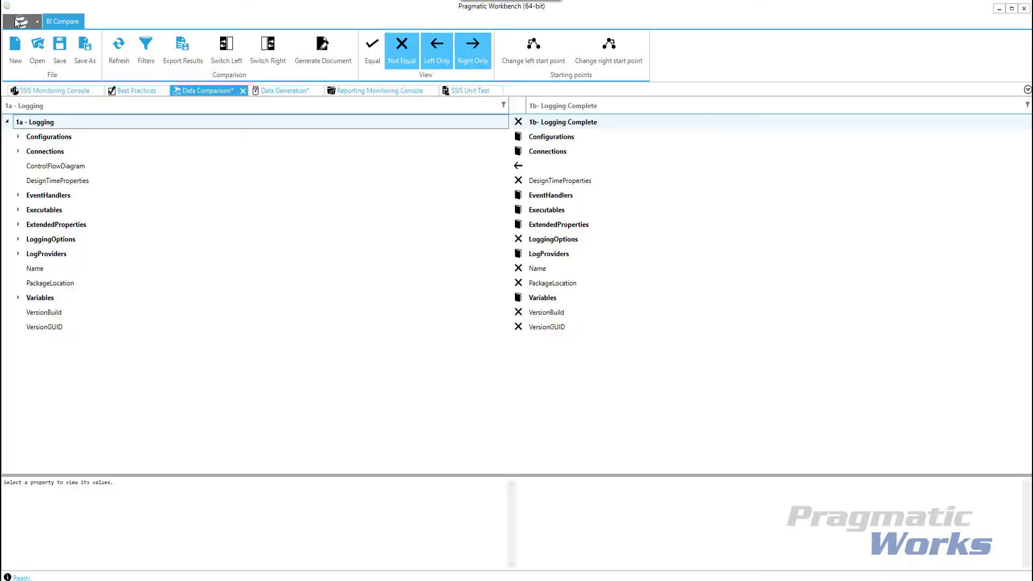
left_click(284, 92)
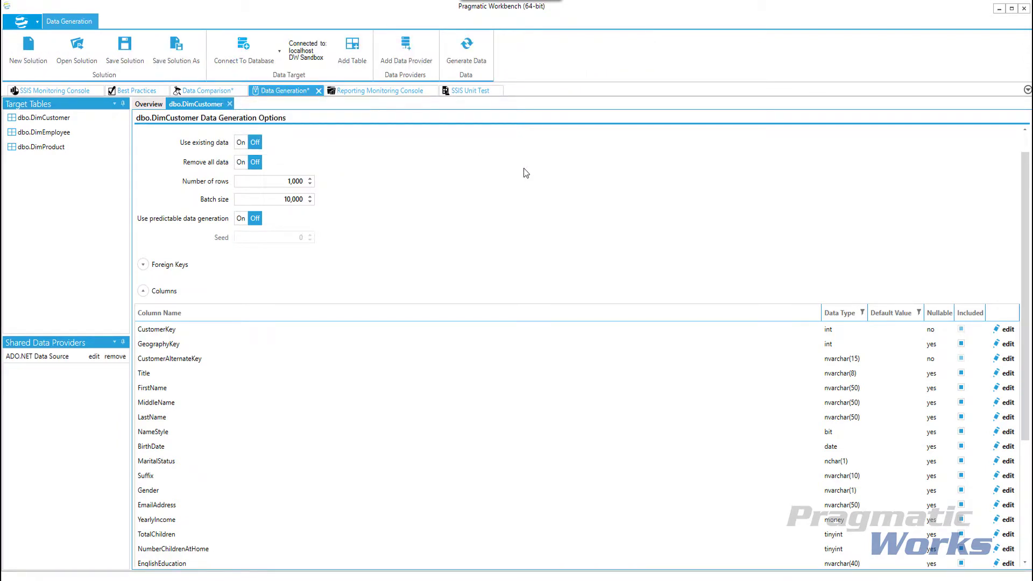
Step: Open Feature Finder to reach the Package Builder tile
left_click(24, 21)
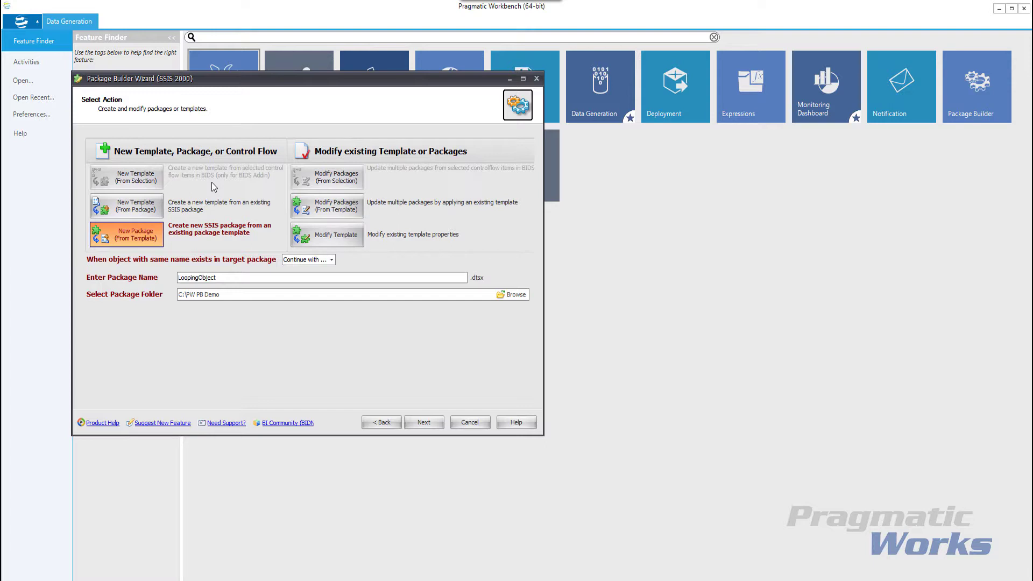
Step: Close the Package Builder Wizard for LoopingObject without proceeding
left_click(538, 81)
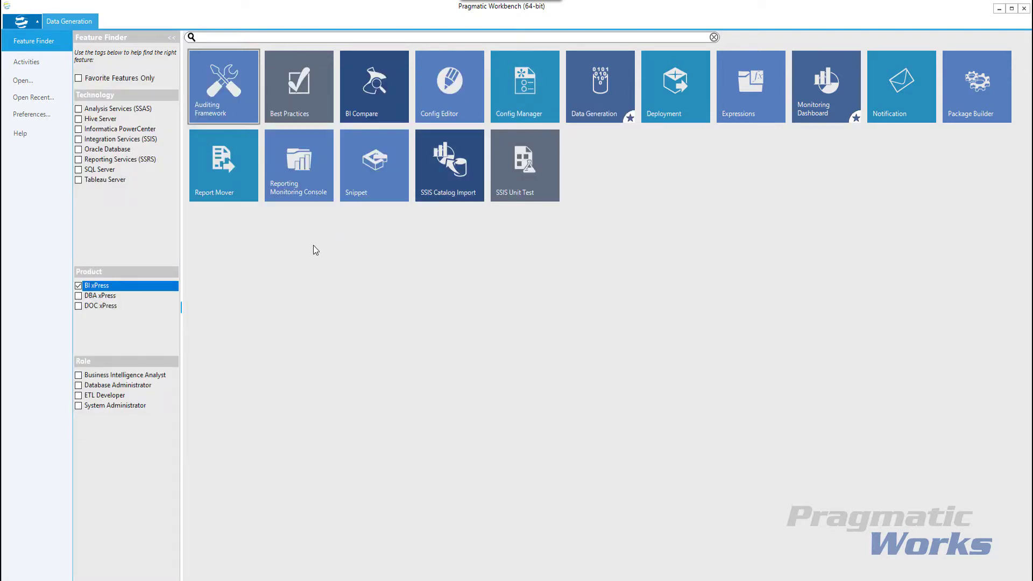